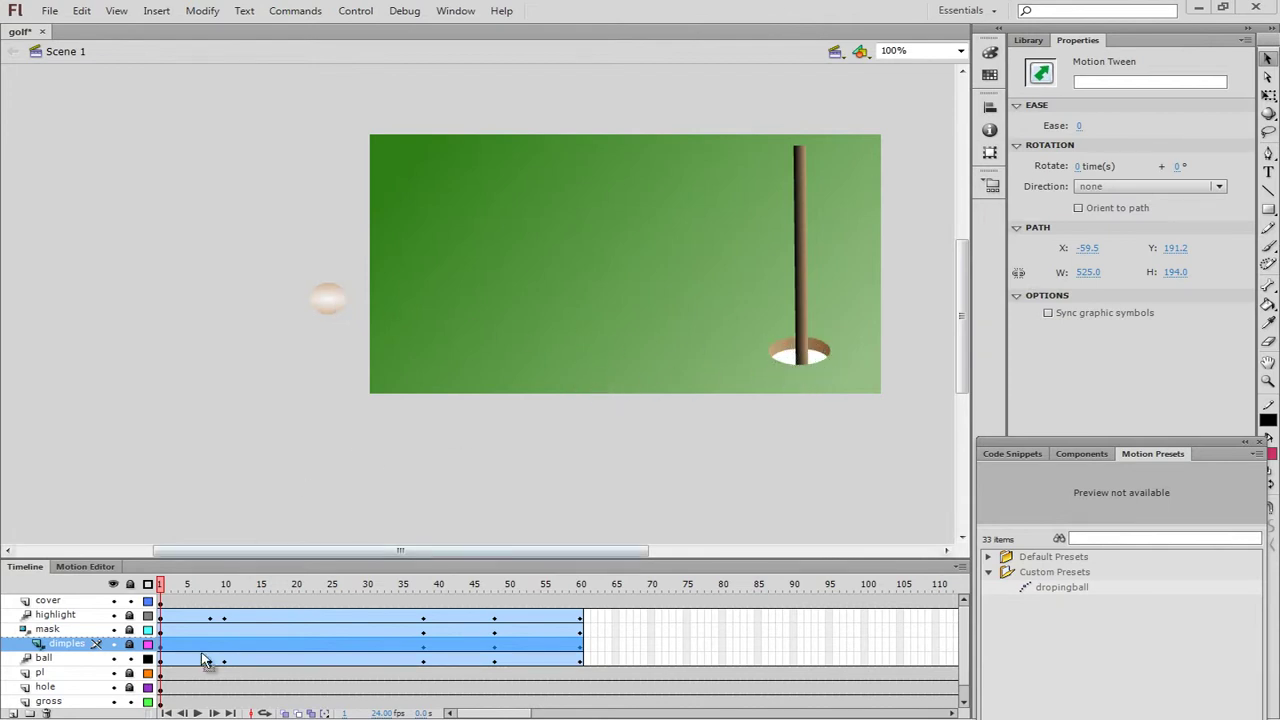
- Play the golf animation, then scrub the playhead to frame 10 with the ball on stage
click(199, 713)
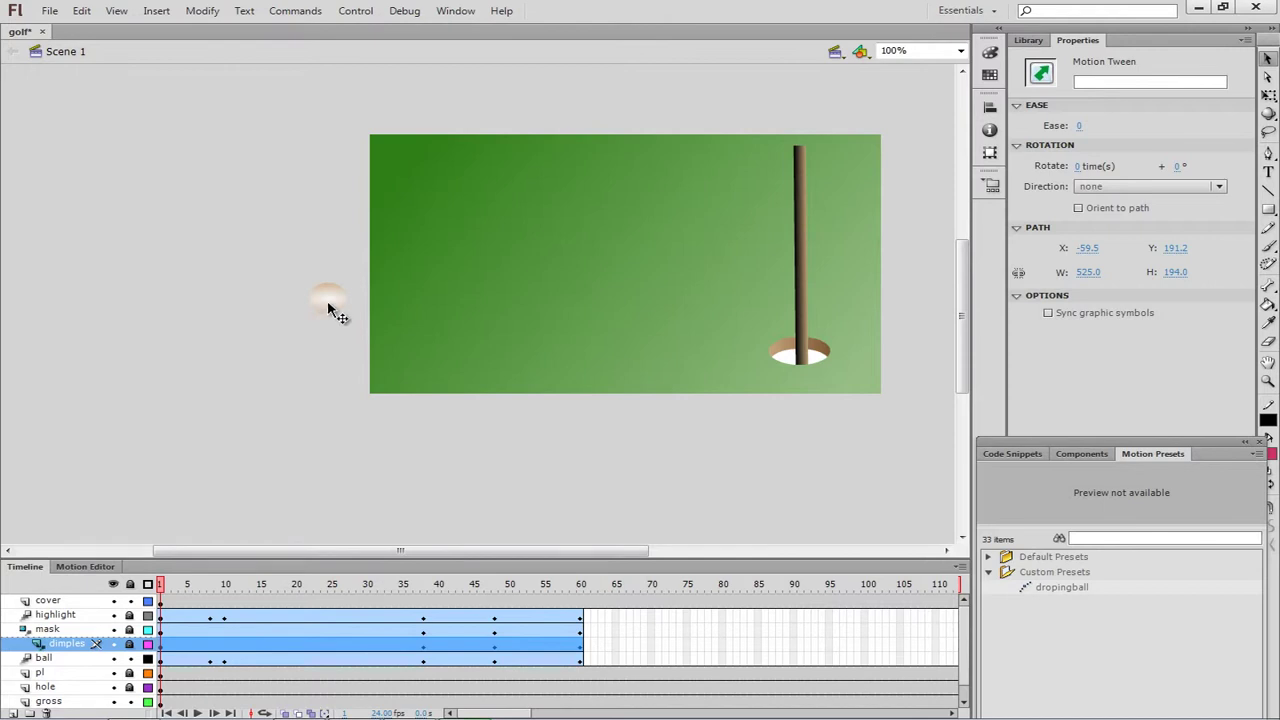
drag(165, 588, 225, 590)
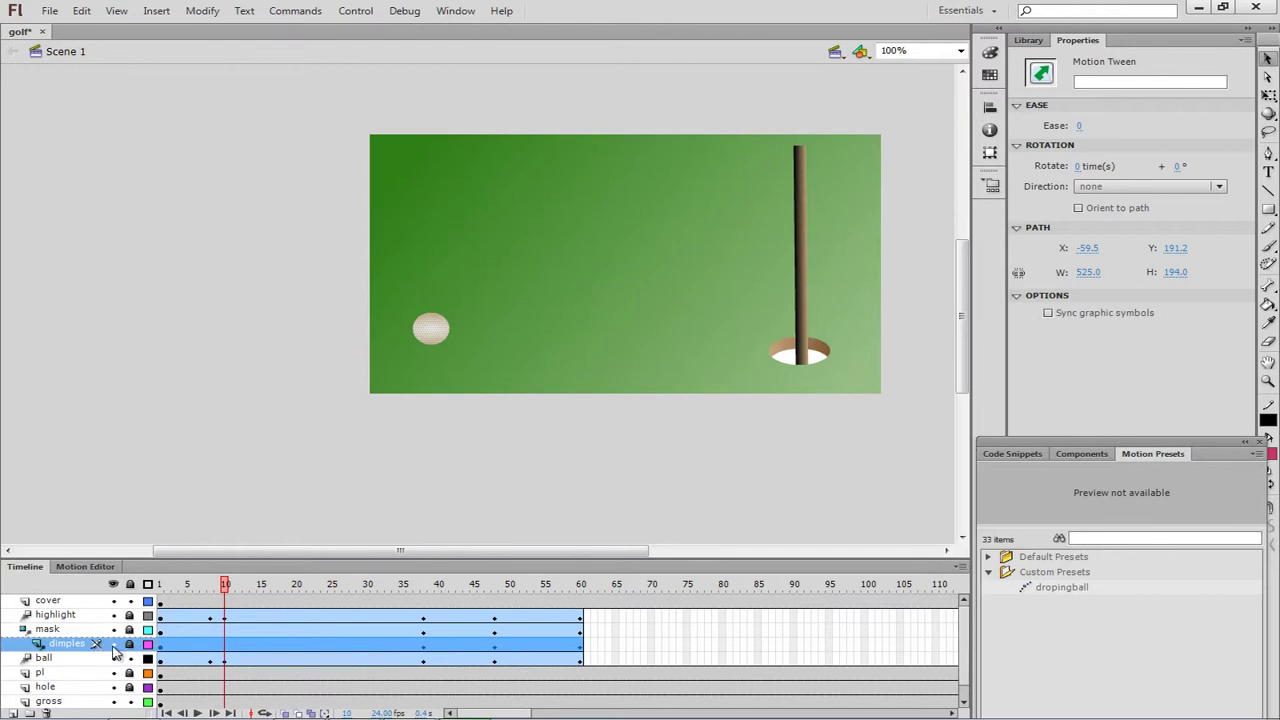
- Unlock the dimples layer, leaving the highlight layer locked
click(130, 644)
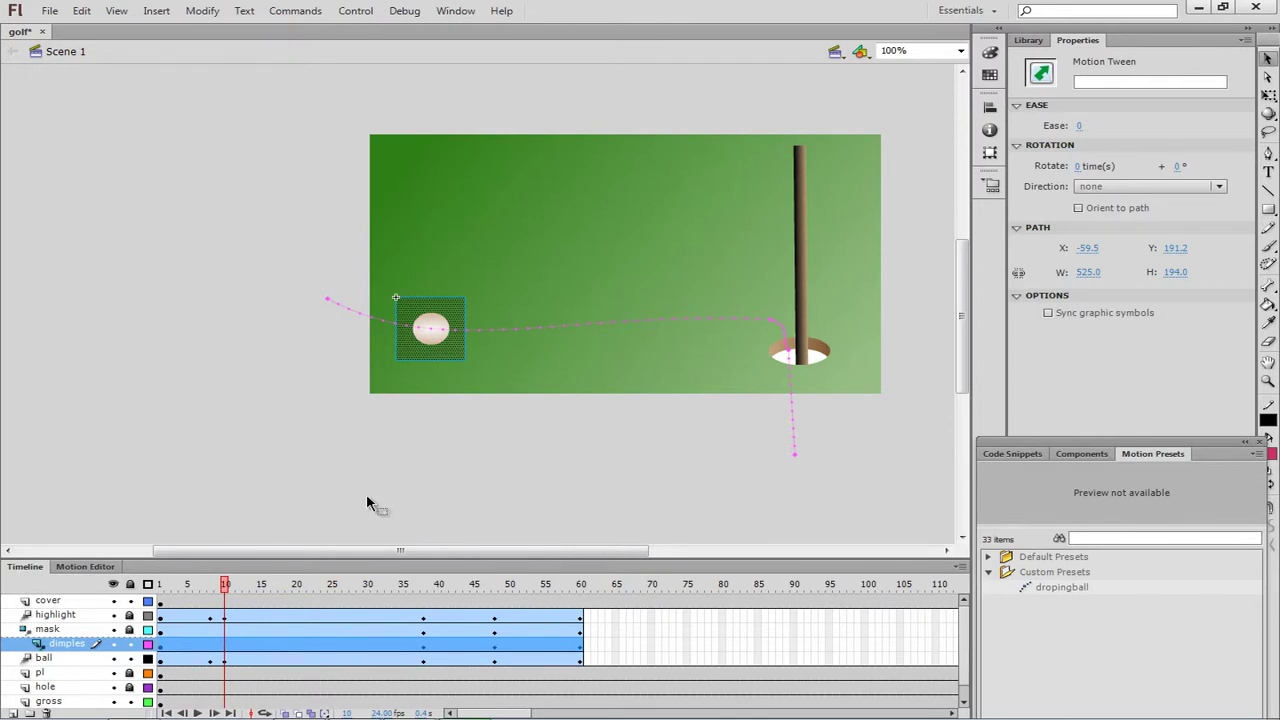
click(129, 615)
click(129, 615)
- Set the dimples tween to rotate 4 times clockwise and replay from frame 1
click(1083, 166)
text(4)
key(Return)
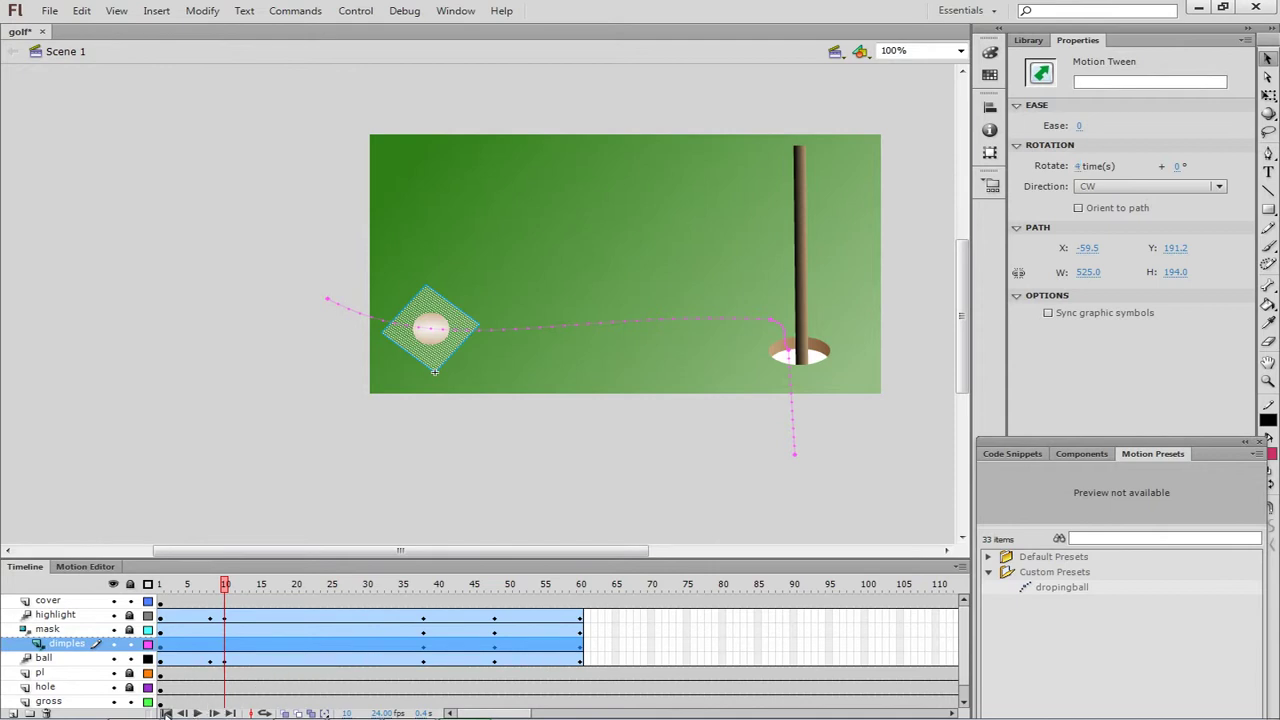
click(167, 713)
click(198, 713)
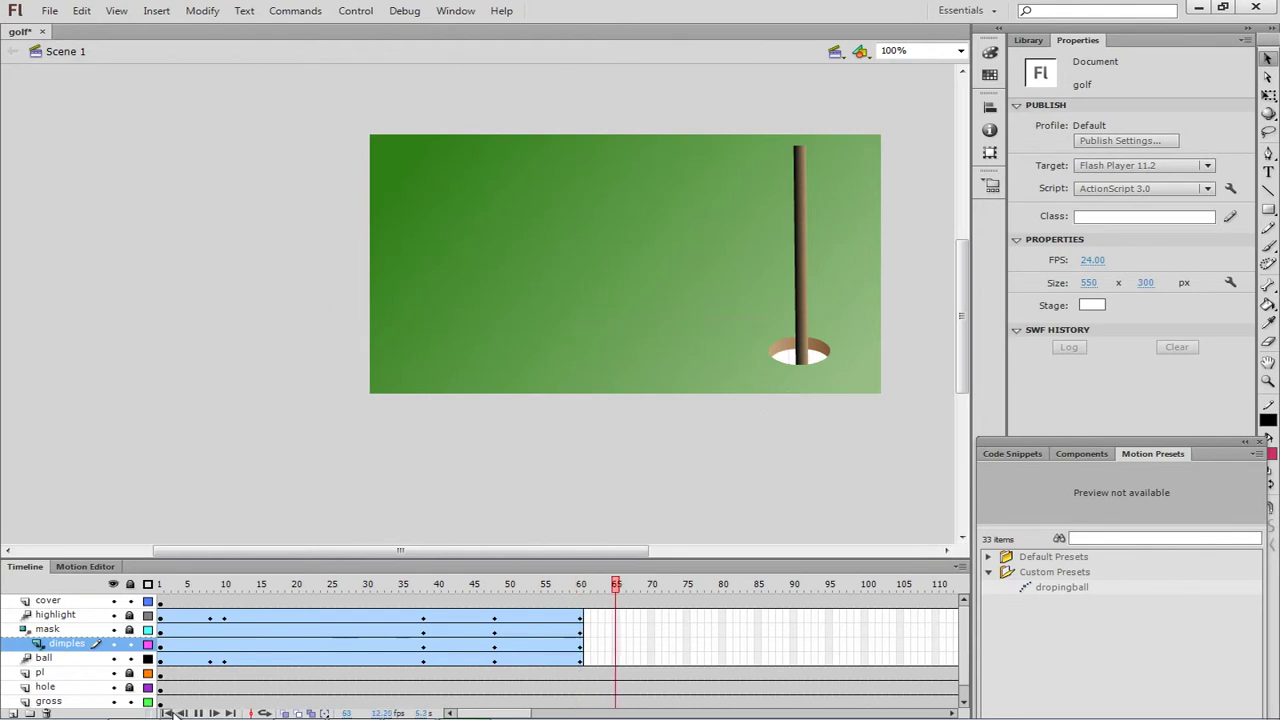
click(168, 712)
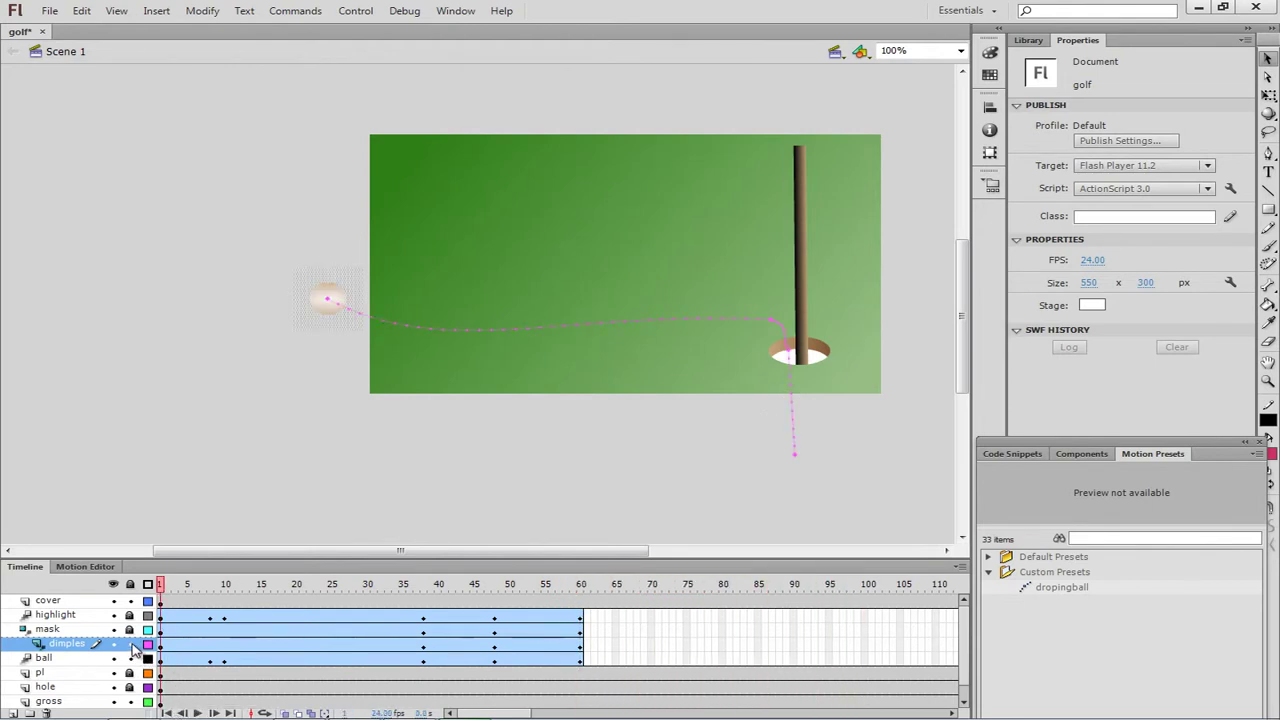
click(130, 644)
click(197, 713)
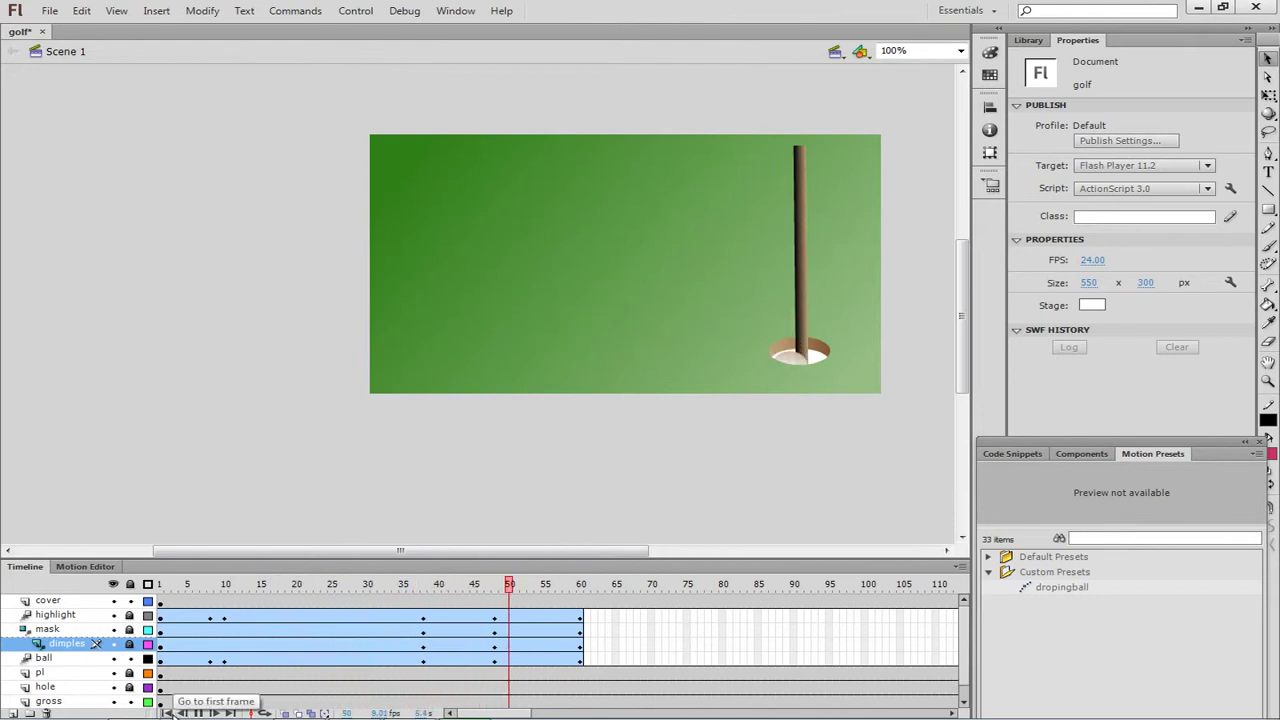
click(200, 712)
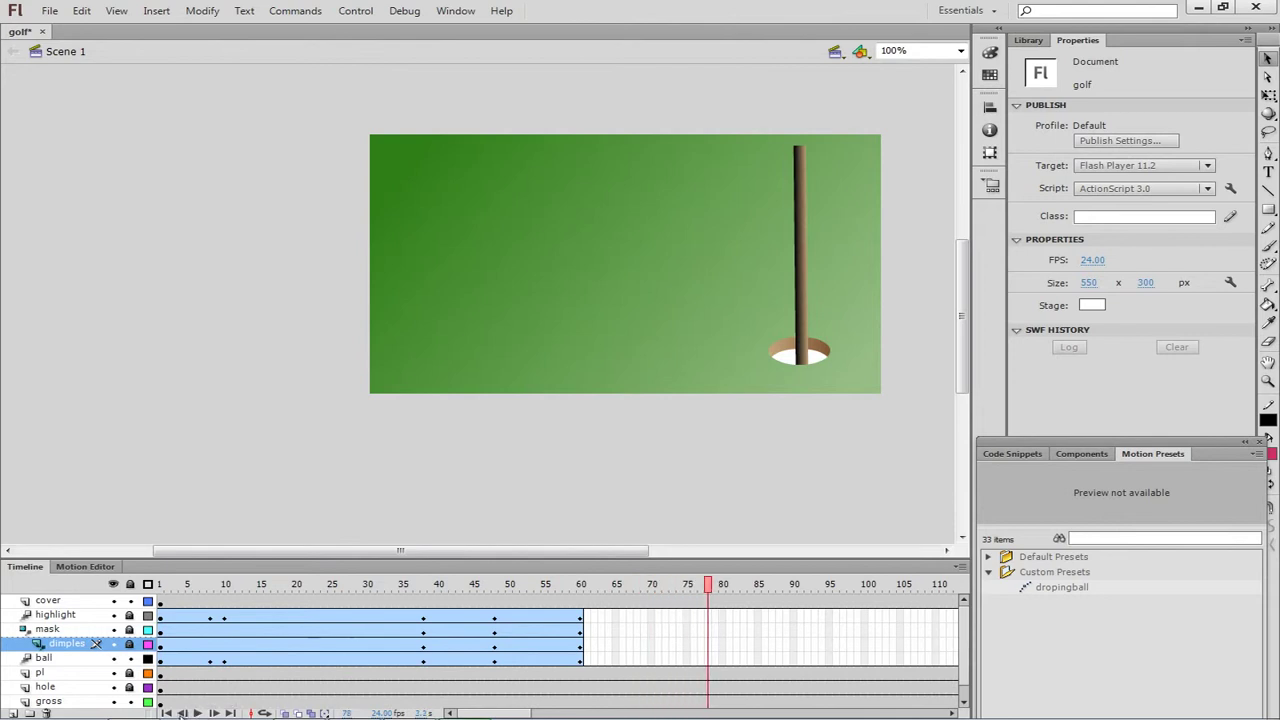
click(166, 712)
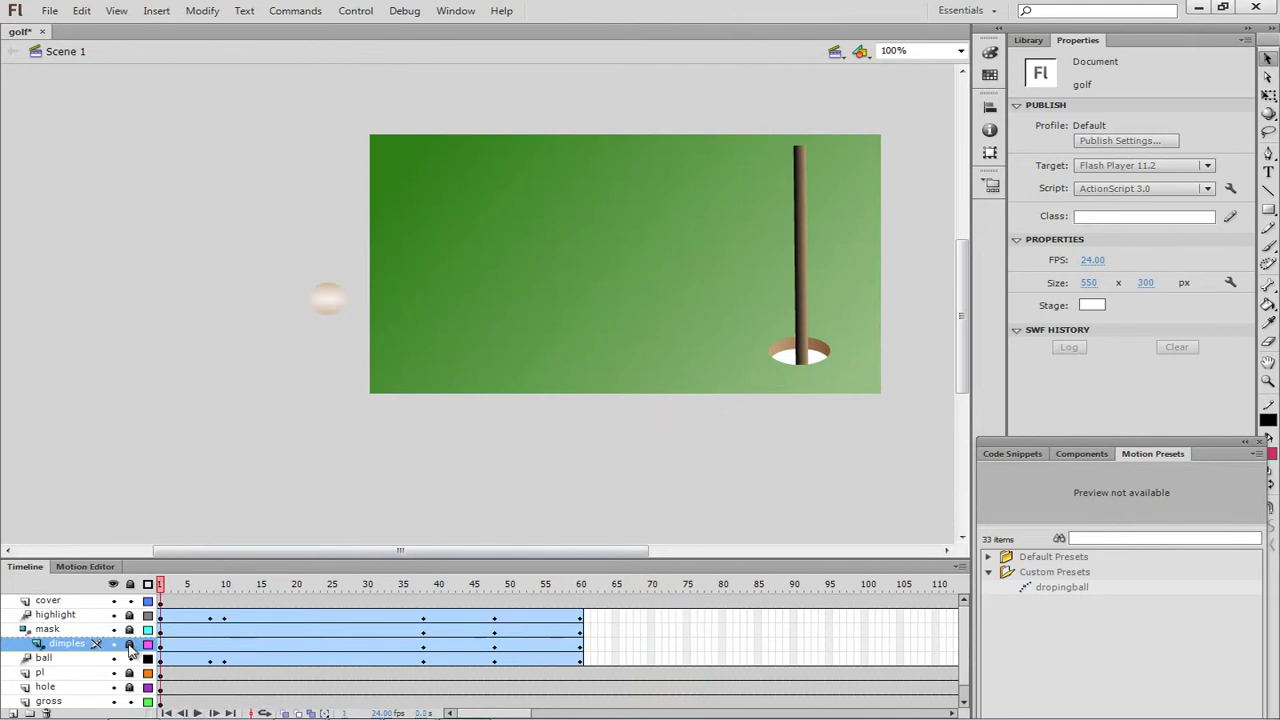
click(129, 643)
click(84, 648)
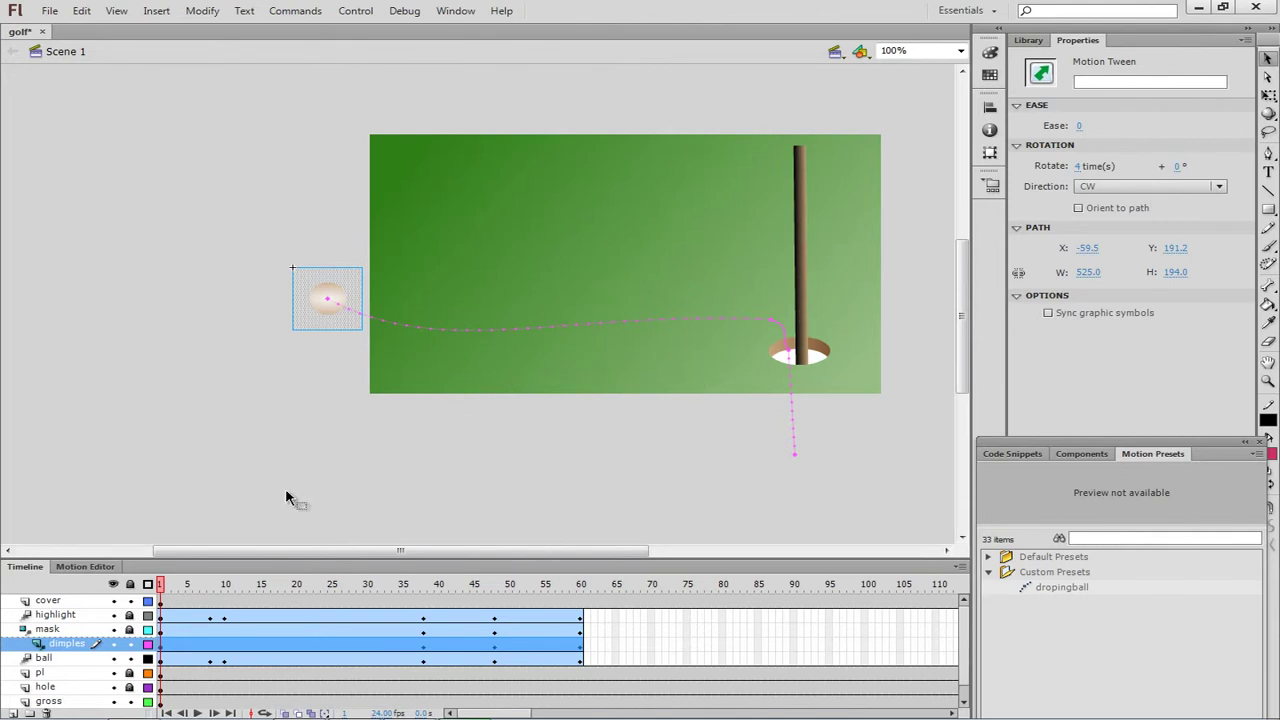
- Lock the dimples layer again and open the Control menu
click(129, 643)
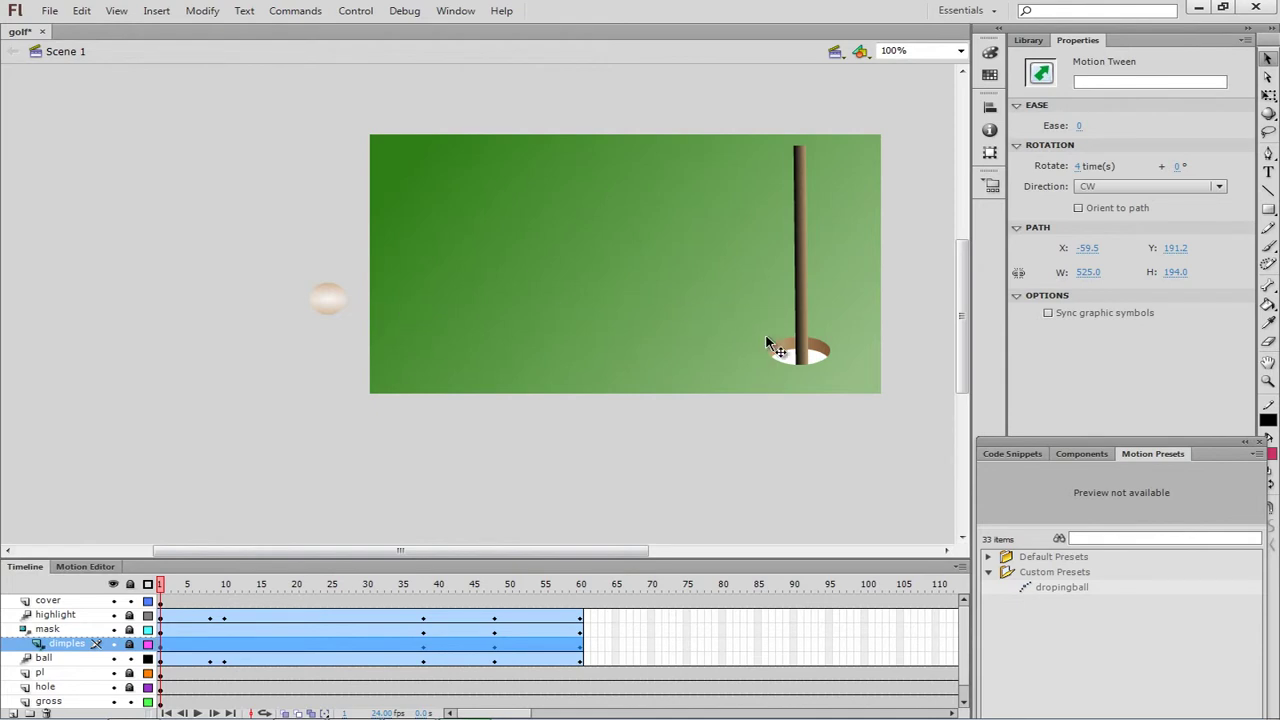
click(355, 12)
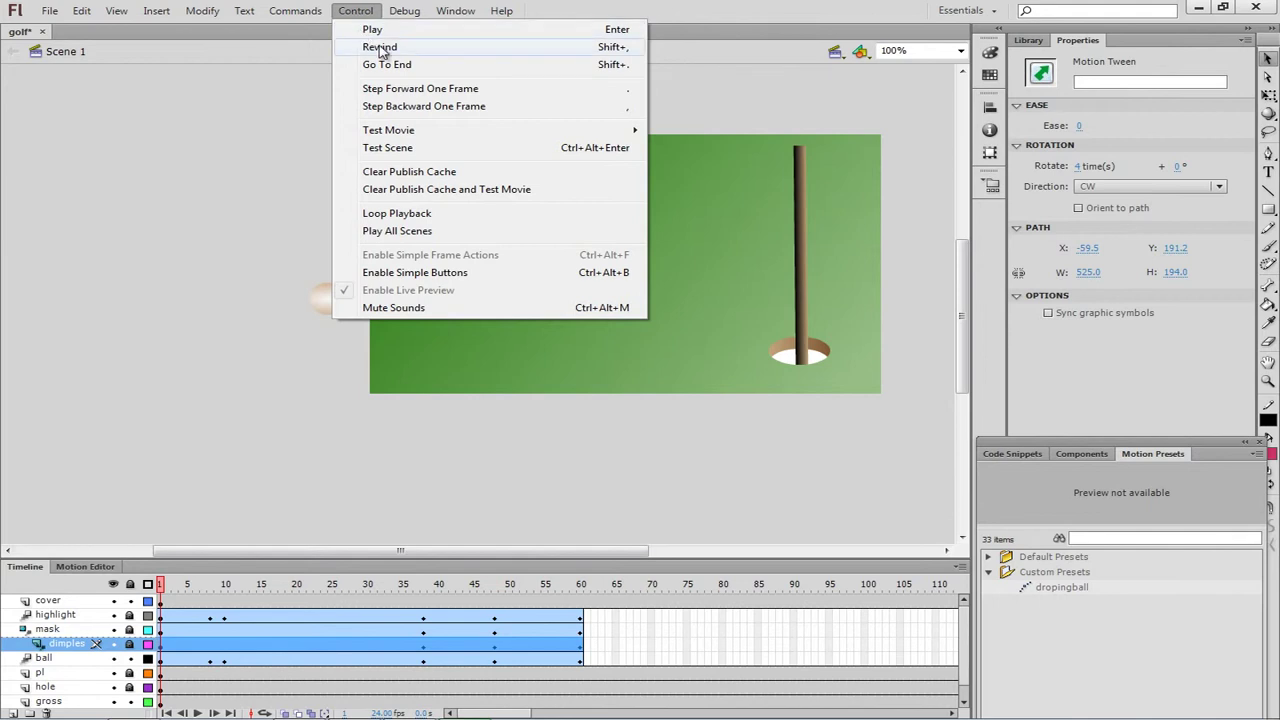
mouse_move(388, 130)
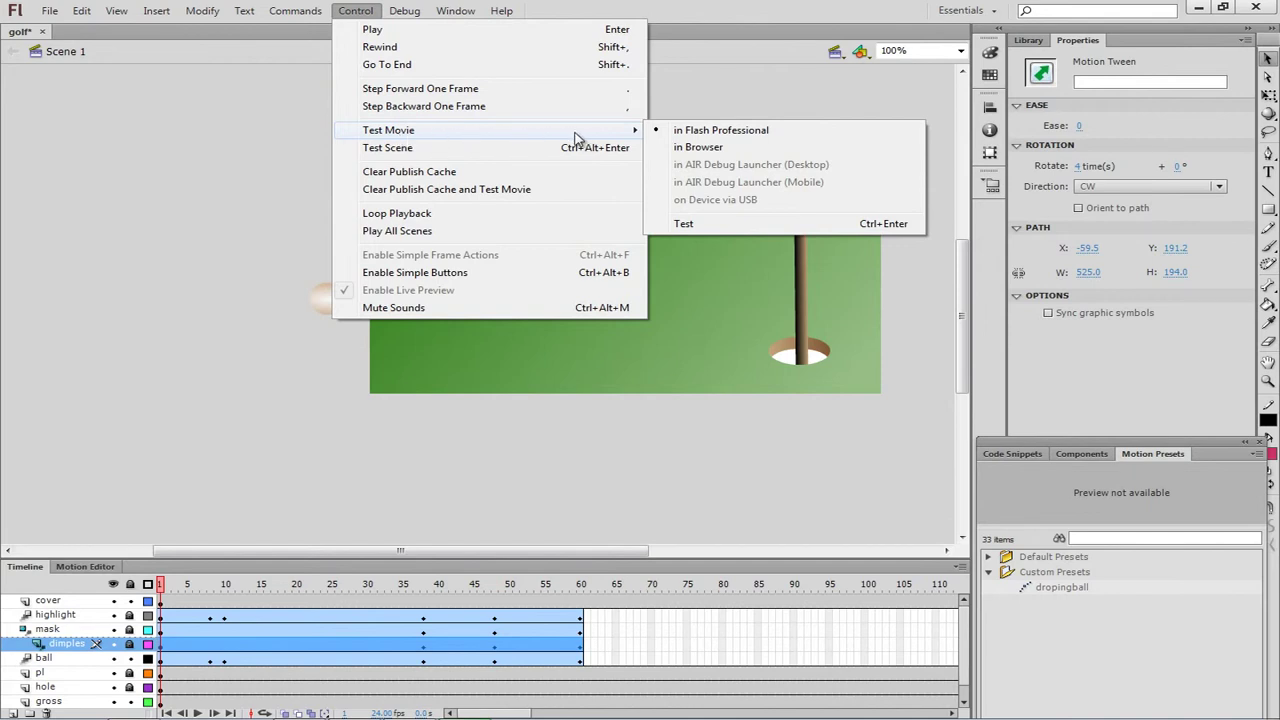
- Run Test Movie in Flash Professional, check the player's Control menu, then close the test window
click(700, 137)
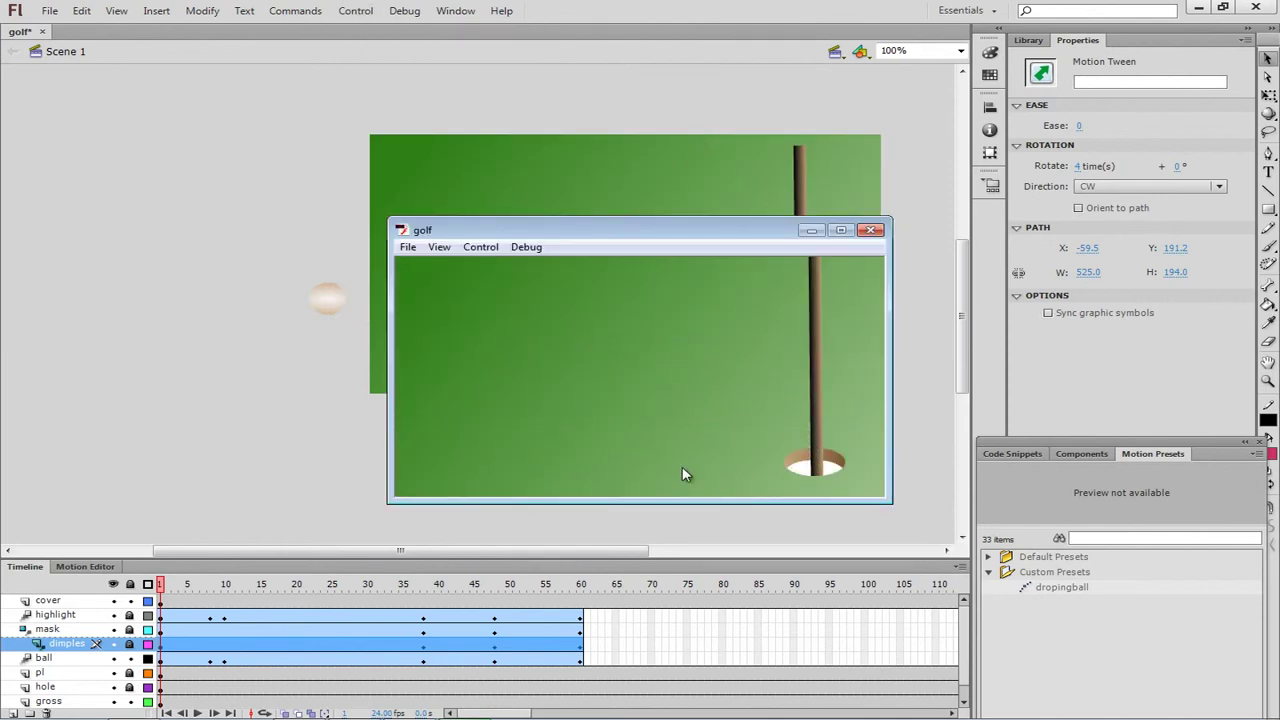
click(480, 247)
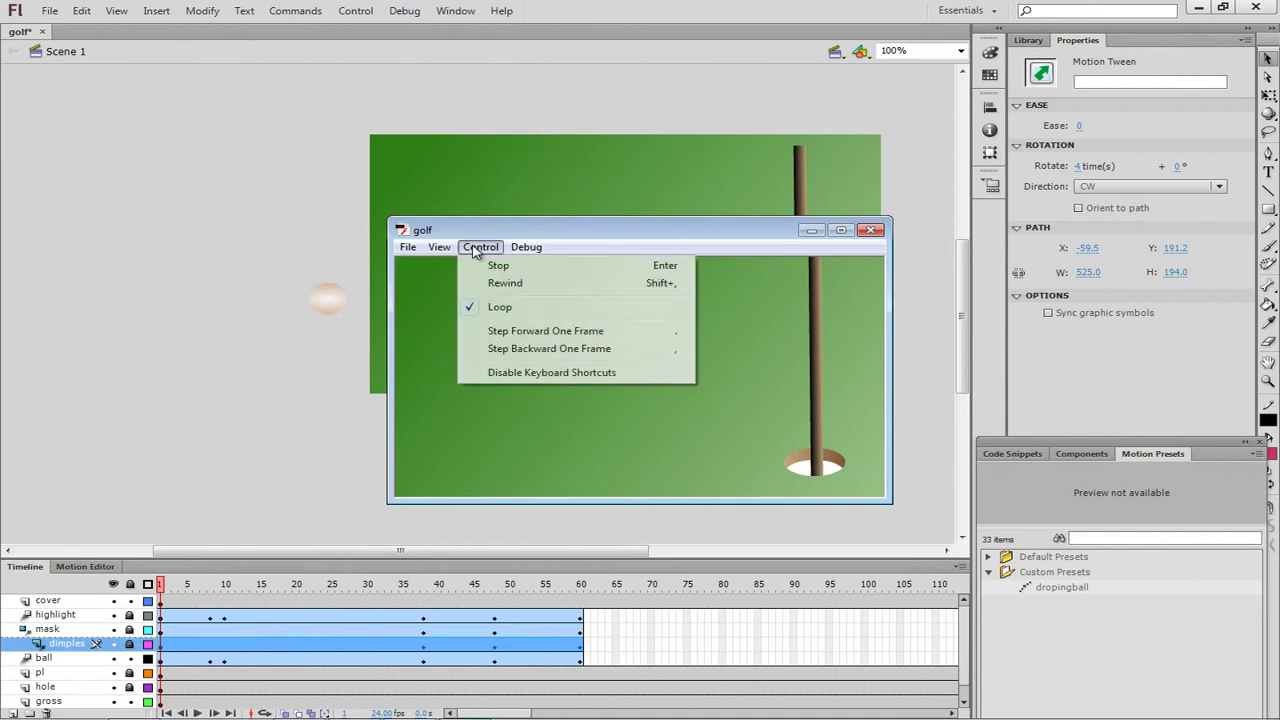
click(603, 237)
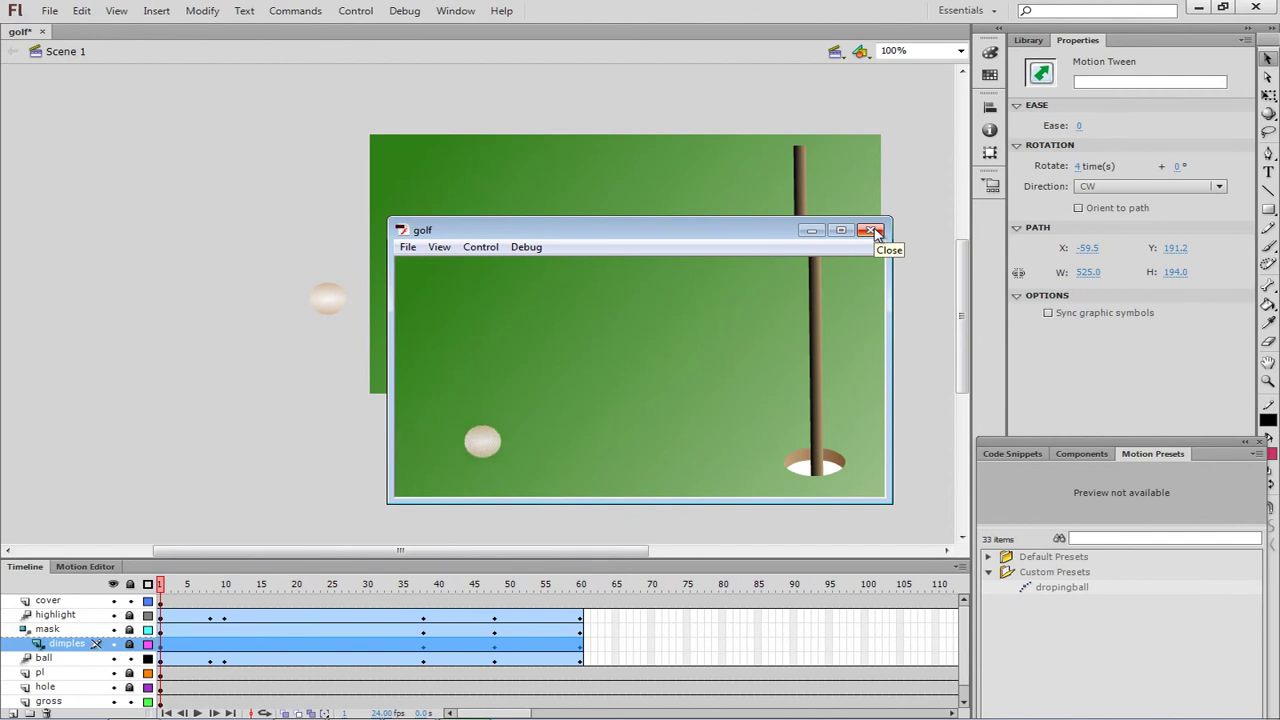
click(872, 231)
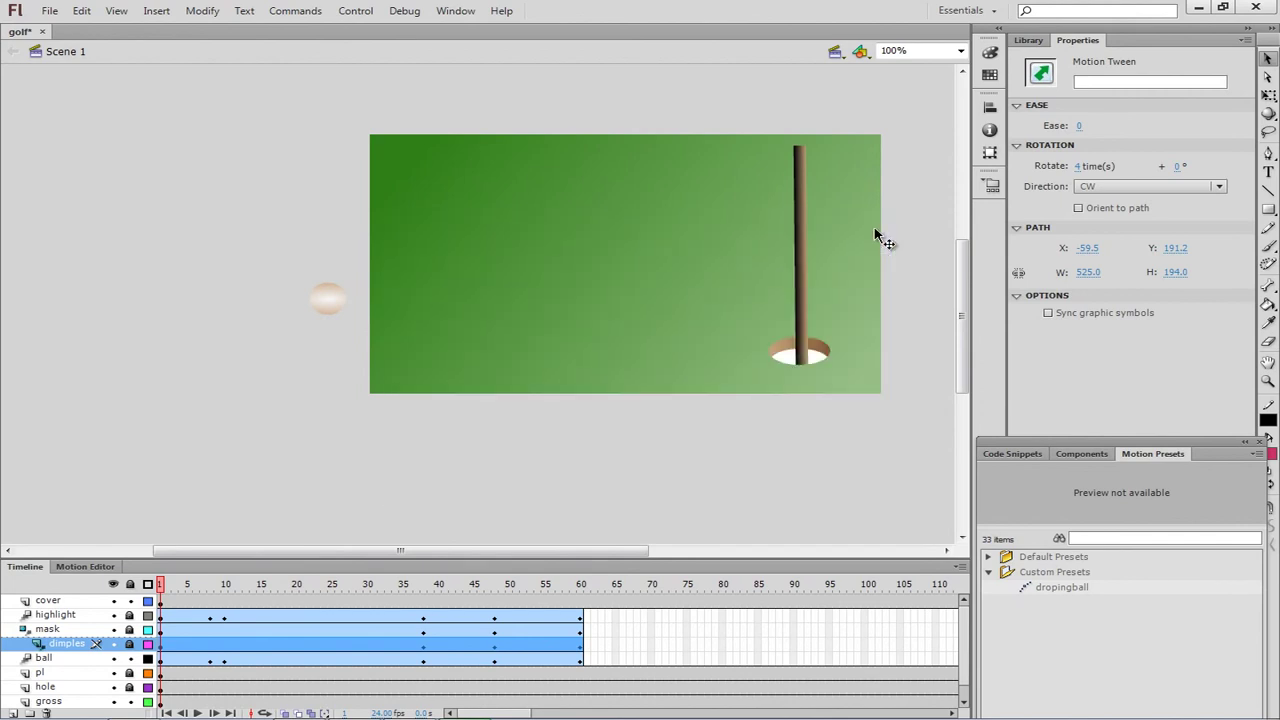